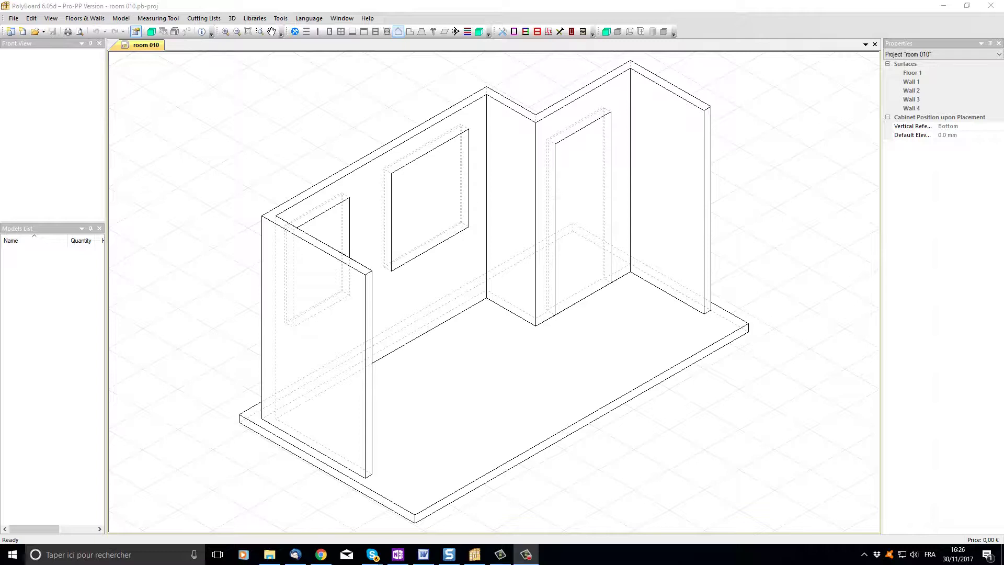
# Add the 36 cabinet models from qd-kitchen.pb-proj to the project's Models List.
pyautogui.rightClick(44, 319)
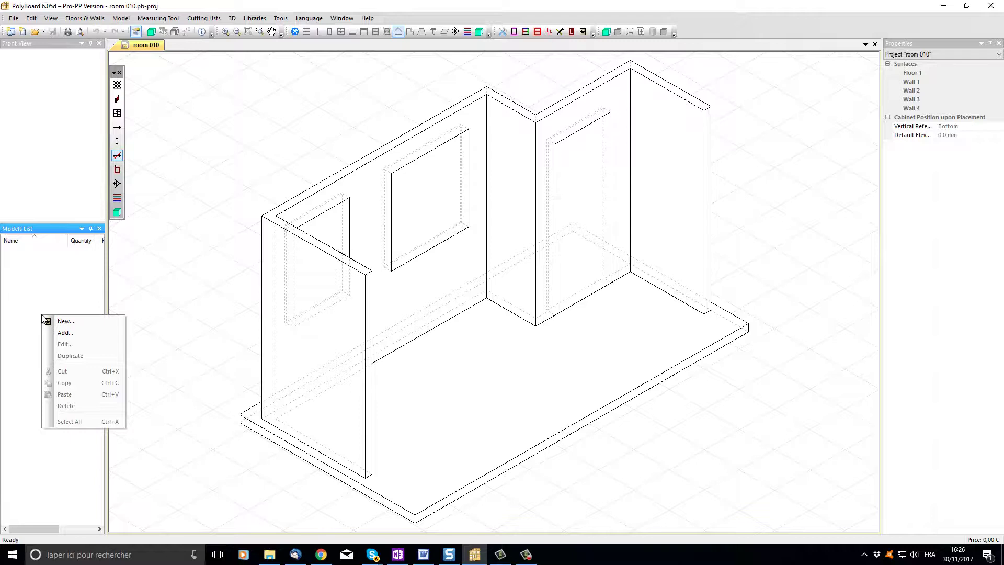
pyautogui.click(59, 332)
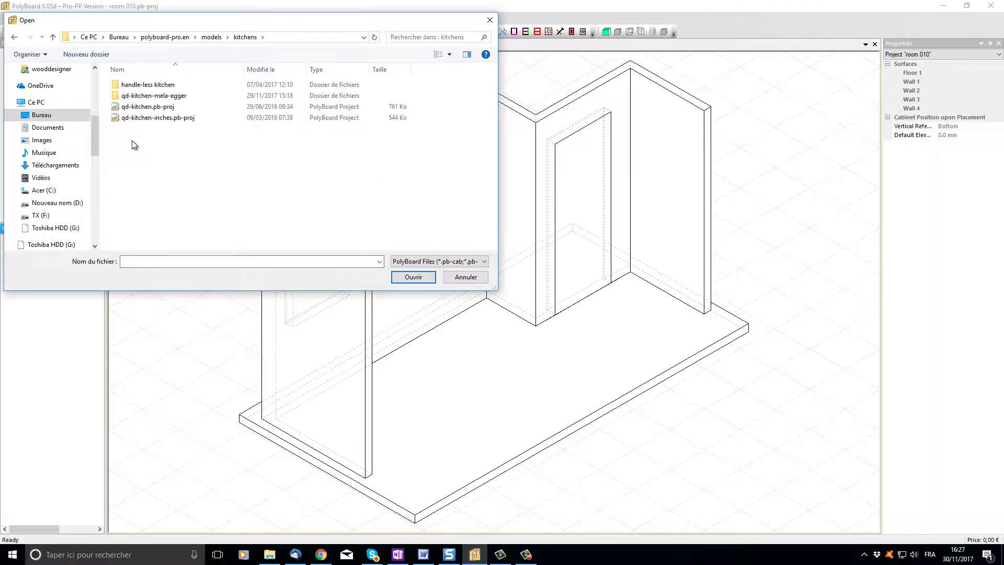
pyautogui.doubleClick(141, 108)
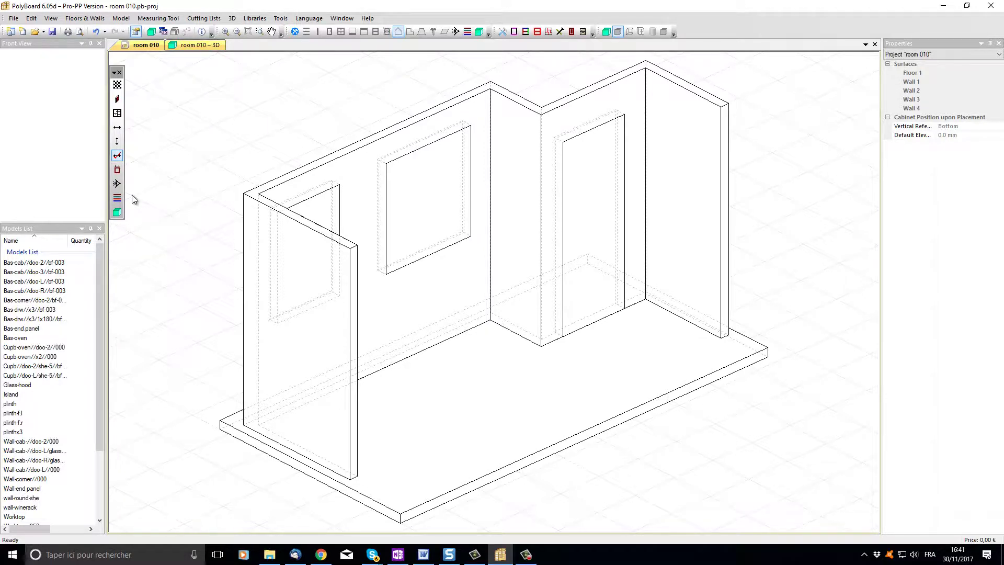
# Switch the room display to the flat top-down plan view angle.
pyautogui.click(117, 183)
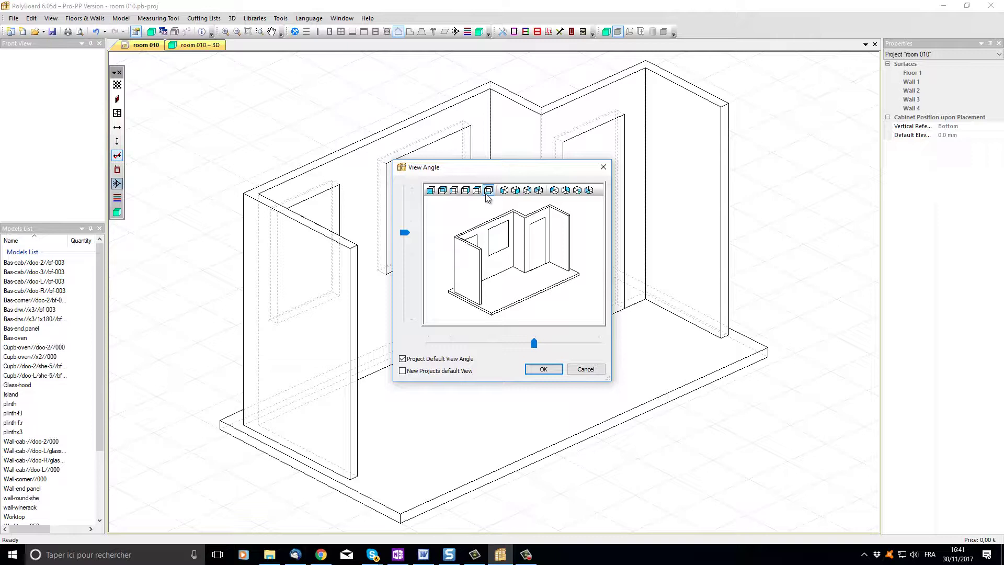
pyautogui.click(486, 191)
pyautogui.click(541, 369)
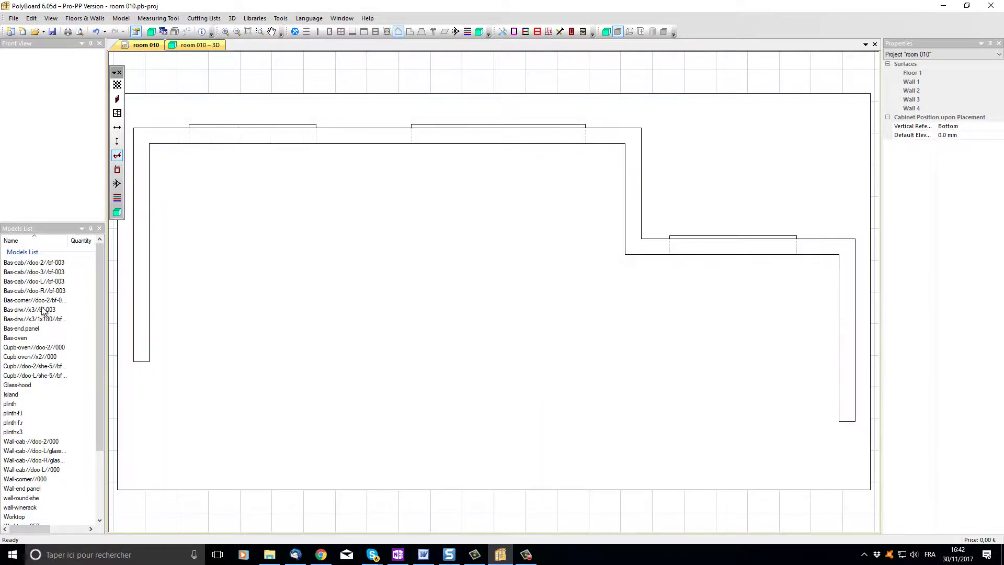
# Place the Bas-corner//doo-2/bf-003 corner cabinet on the floor and inspect it in a new 3D view.
pyautogui.moveTo(42, 300); pyautogui.dragTo(375, 384)
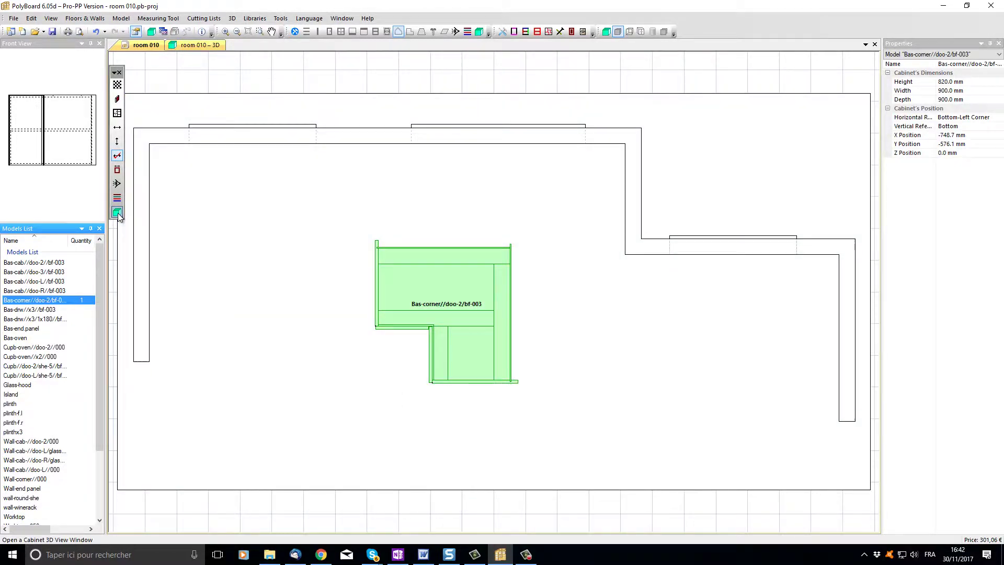
pyautogui.click(117, 212)
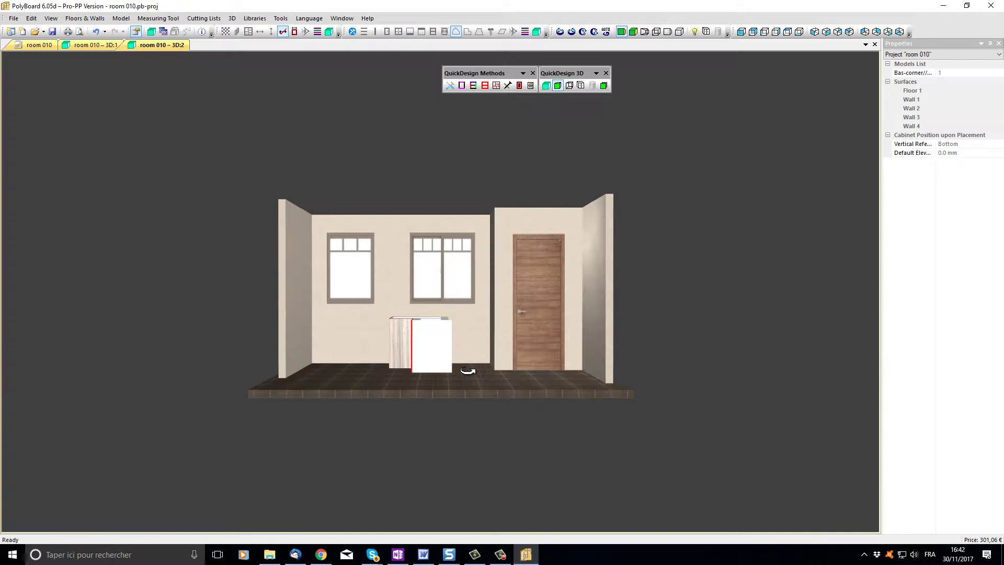
pyautogui.moveTo(468, 370); pyautogui.dragTo(460, 405)
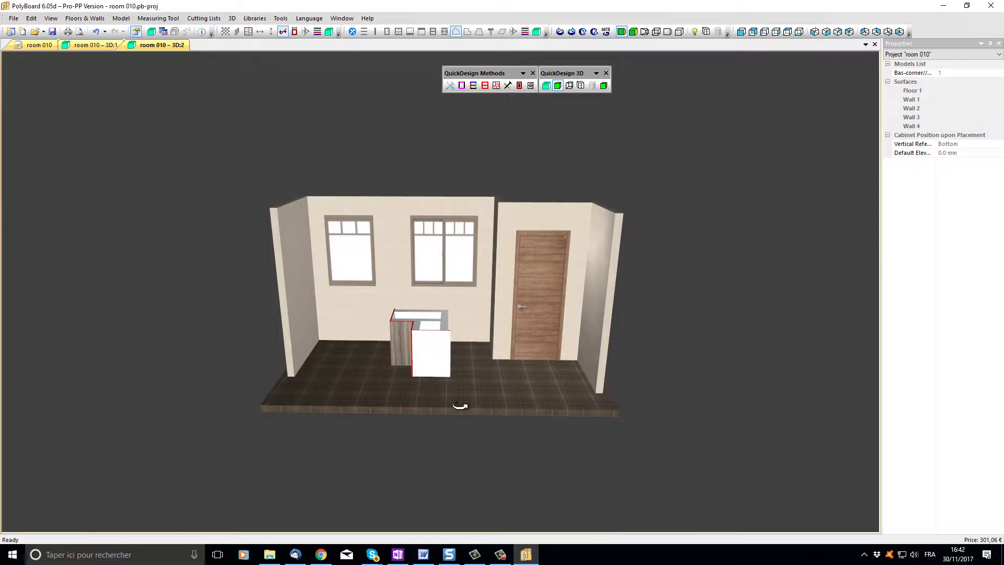
pyautogui.hotkey('ctrl', 'Tab')
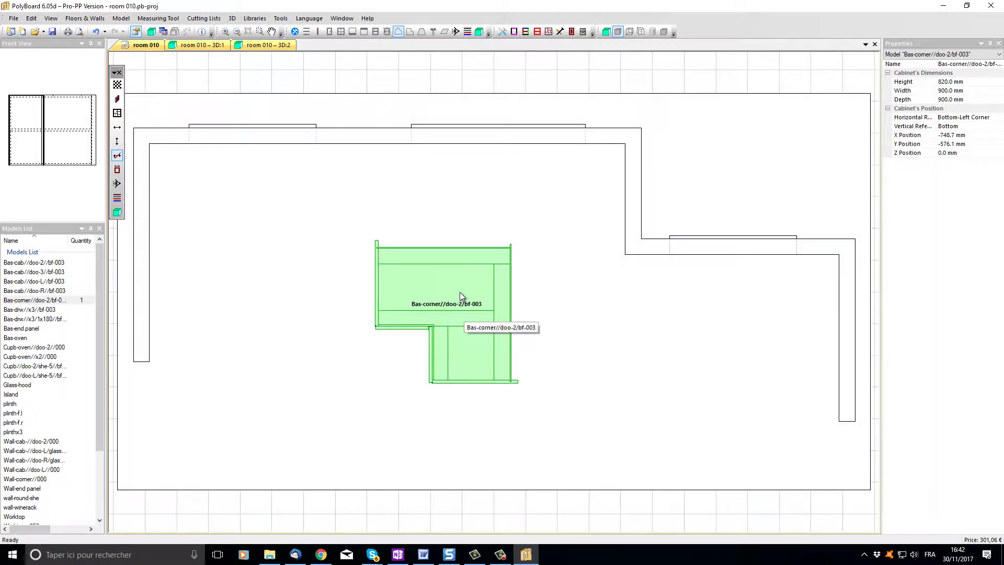
# Rotate the corner cabinet to an absolute 90° and fit it into the top-left corner.
pyautogui.rightClick(460, 292)
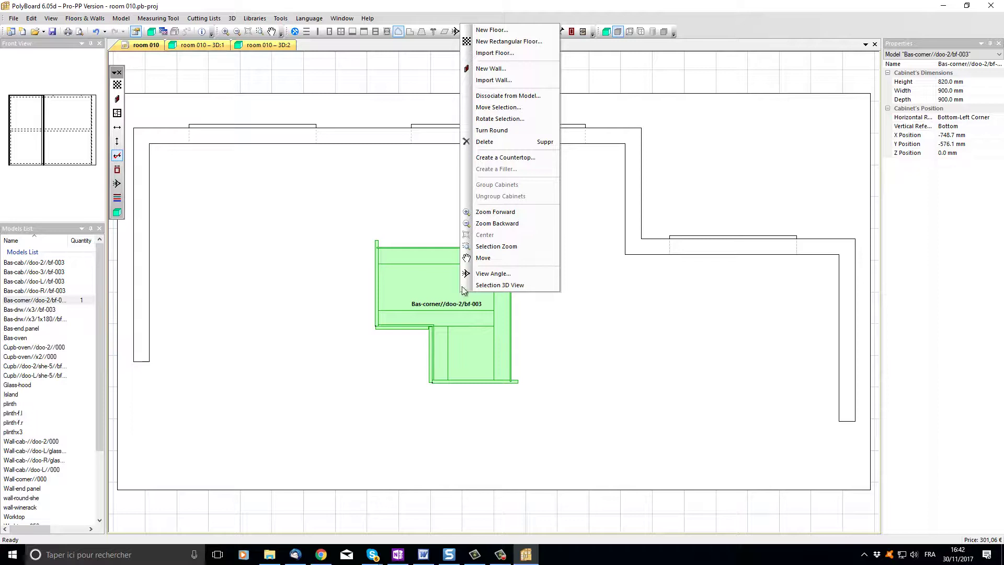
pyautogui.click(502, 119)
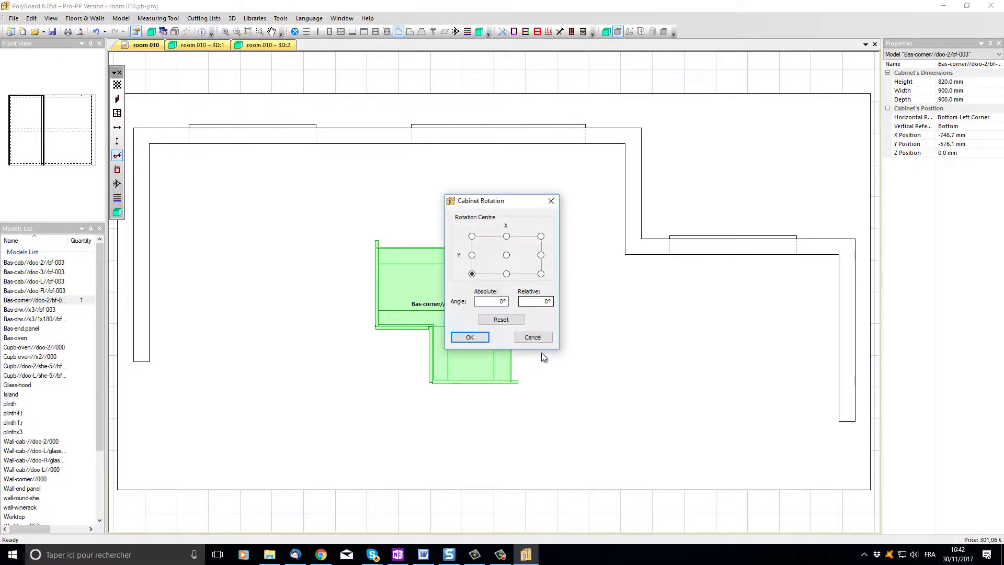
pyautogui.doubleClick(501, 301)
pyautogui.write('90')
pyautogui.click(475, 338)
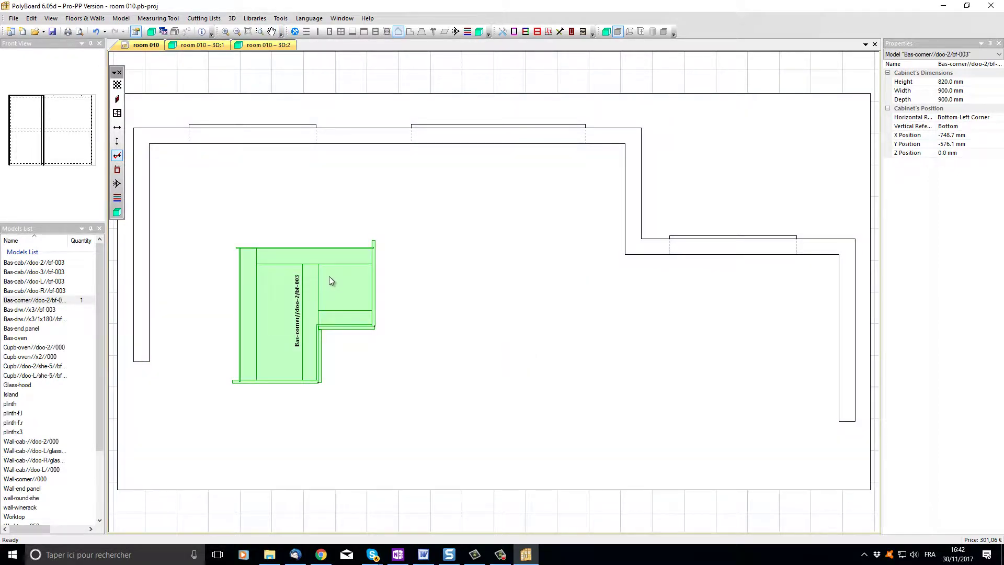
pyautogui.moveTo(328, 276); pyautogui.dragTo(246, 178)
pyautogui.moveTo(246, 178); pyautogui.dragTo(245, 181)
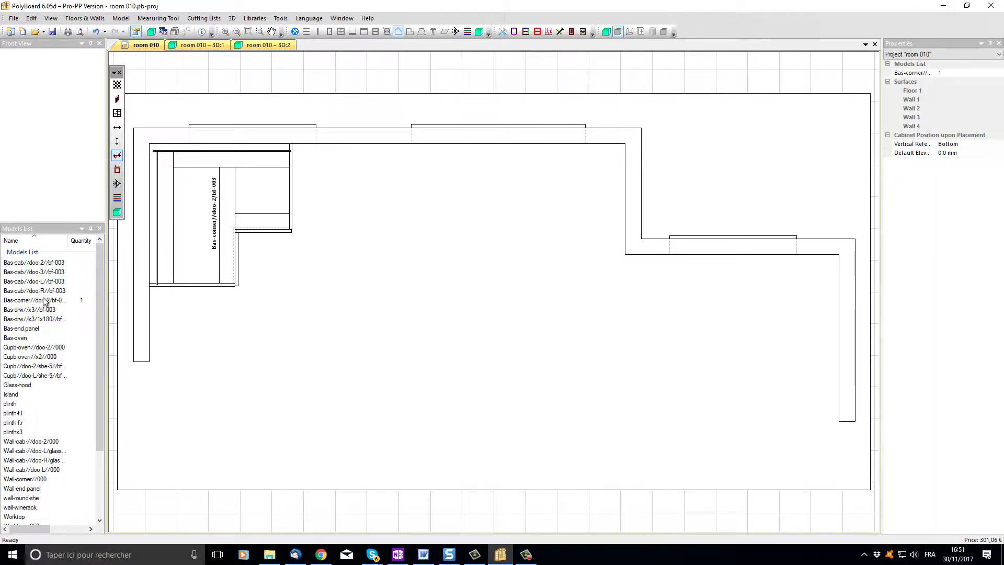
# Line up Bas-cab//doo-2//bf-003 and the Bas-drw//x3//bf-003 drawer unit along the top wall beside the corner cabinet.
pyautogui.moveTo(32, 262)
pyautogui.mouseDown()
pyautogui.moveTo(291, 269)
pyautogui.moveTo(302, 237)
pyautogui.moveTo(293, 234)
pyautogui.mouseUp()
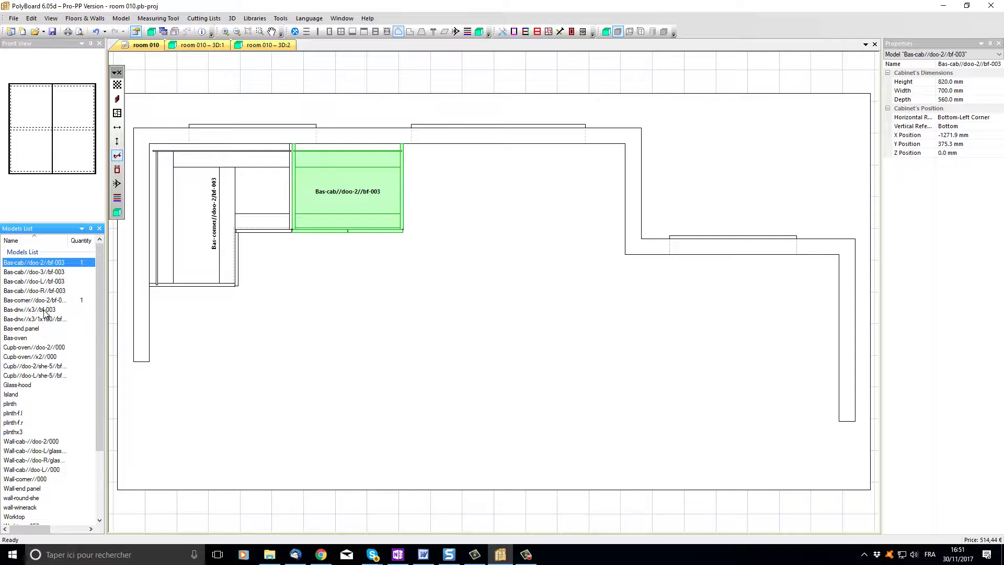
pyautogui.click(44, 311)
pyautogui.moveTo(45, 312)
pyautogui.mouseDown()
pyautogui.moveTo(265, 314)
pyautogui.moveTo(425, 260)
pyautogui.moveTo(405, 237)
pyautogui.mouseUp()
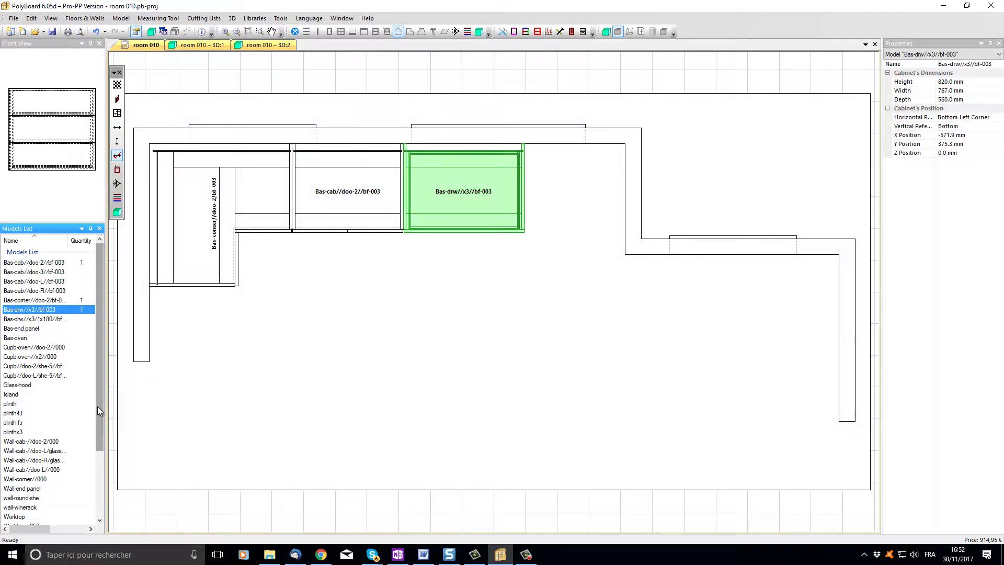
pyautogui.moveTo(98, 406); pyautogui.dragTo(90, 466)
# Place a z-filler on the plan and set its Width to 50 mm.
pyautogui.click(11, 484)
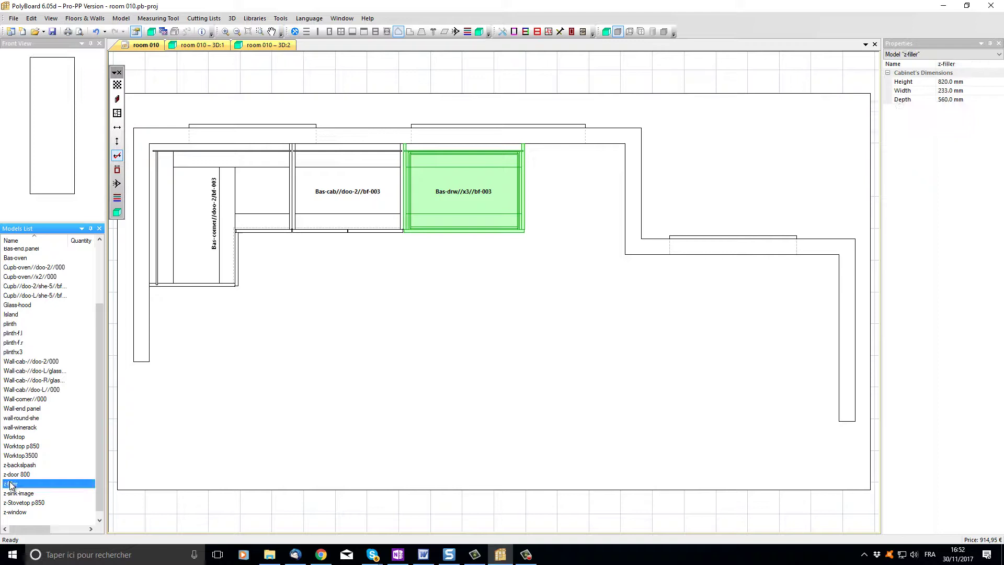
pyautogui.moveTo(18, 486); pyautogui.dragTo(443, 368)
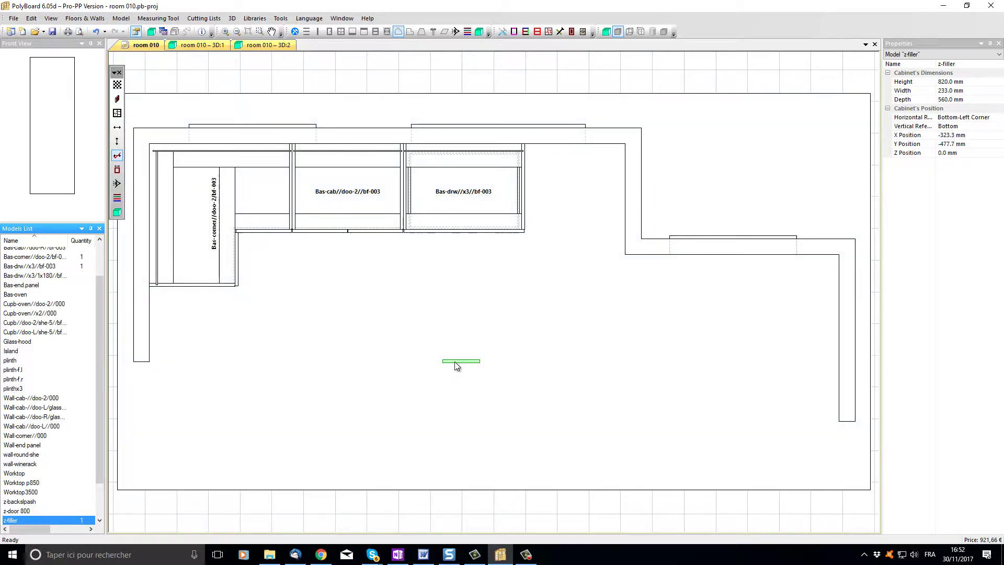
pyautogui.click(455, 366)
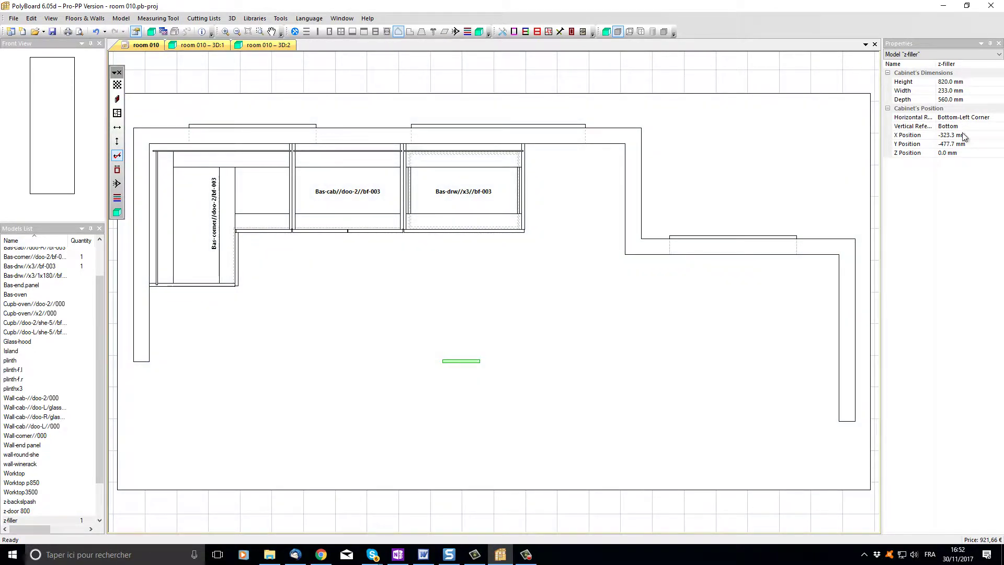
pyautogui.click(967, 91)
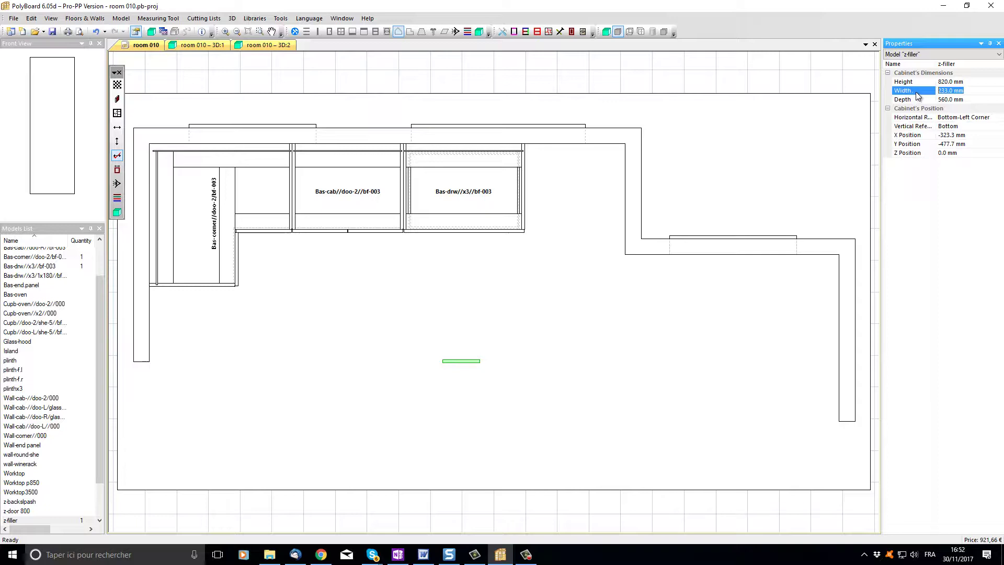
pyautogui.write('50')
pyautogui.press('Return')
pyautogui.click(446, 362)
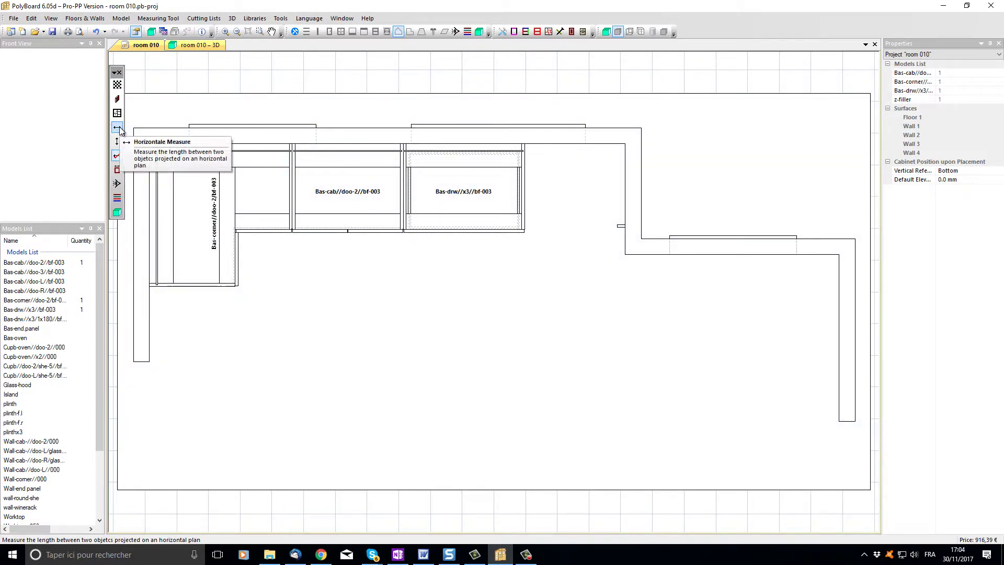
# Measure the 583.0 mm gap from the drawer cabinet's right edge to the wall and make it permanent.
pyautogui.click(118, 127)
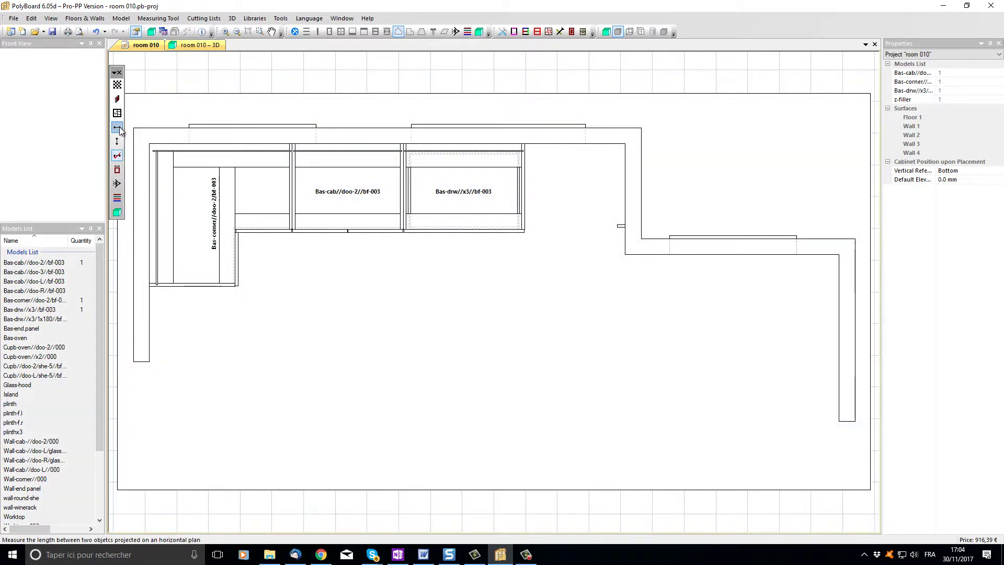
pyautogui.click(527, 213)
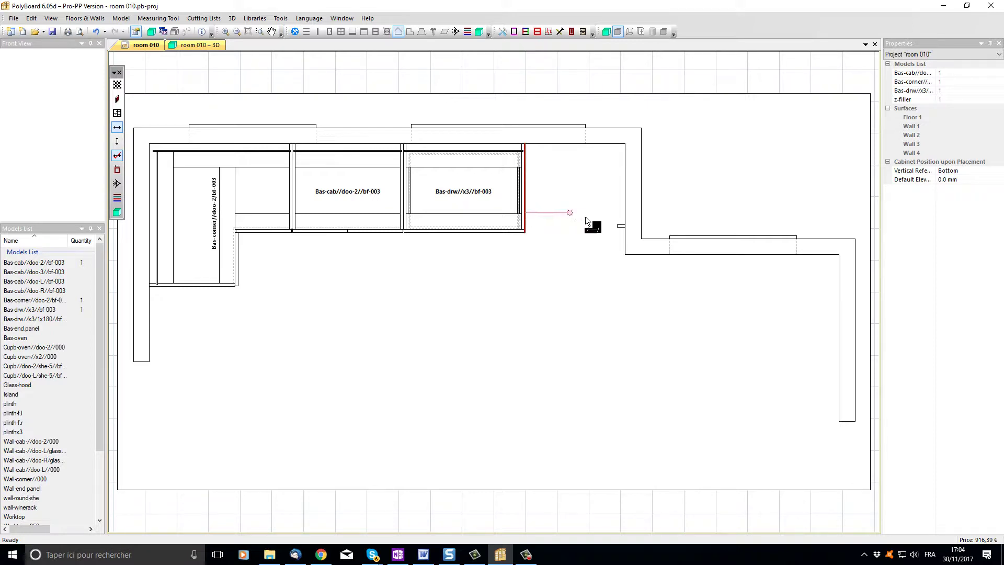
pyautogui.click(618, 230)
pyautogui.rightClick(569, 225)
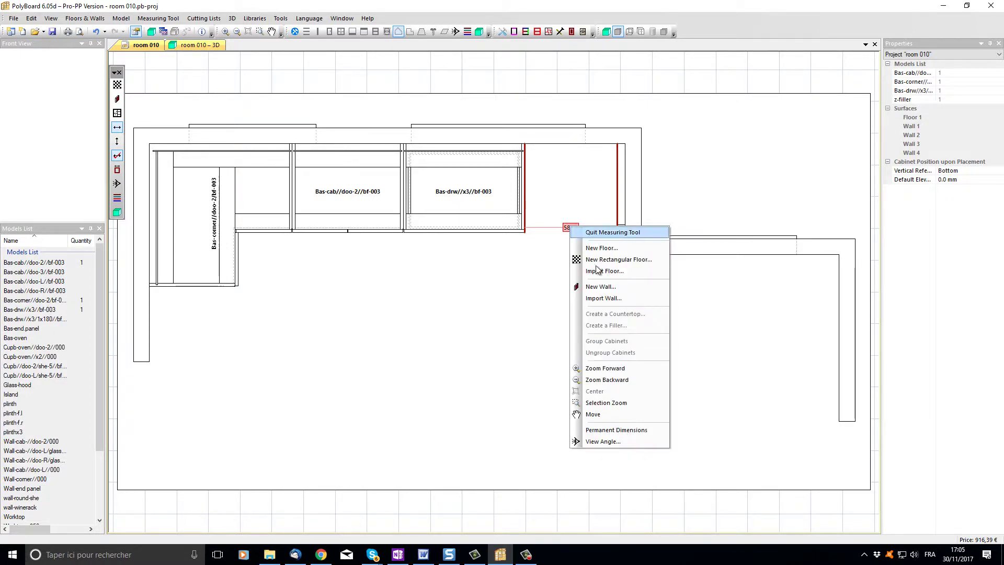
pyautogui.click(593, 430)
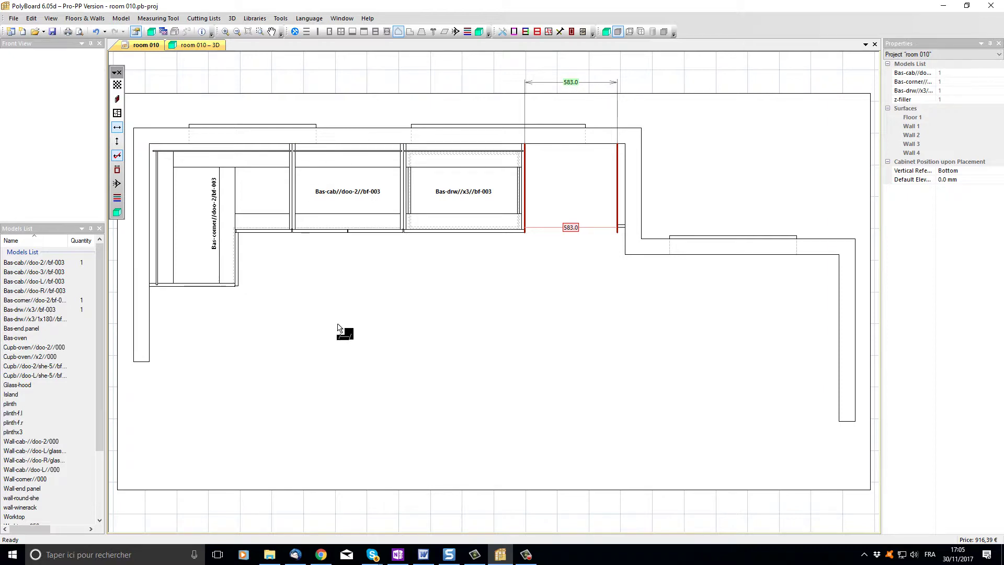
pyautogui.click(120, 129)
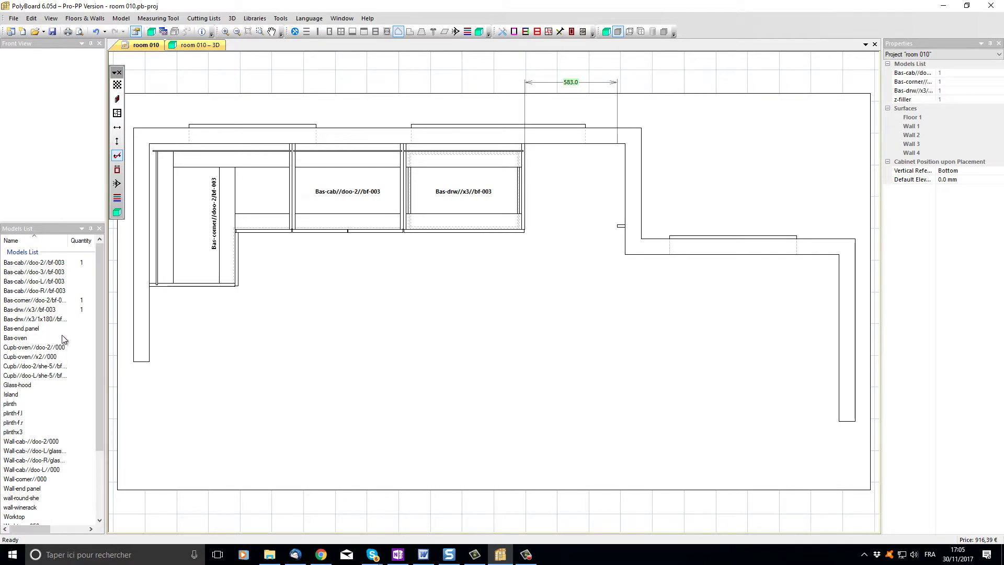
# Add a Bas-cab//doo-R//bf-003 cabinet, set its Width to 583 mm, and slide it into the gap.
pyautogui.click(36, 291)
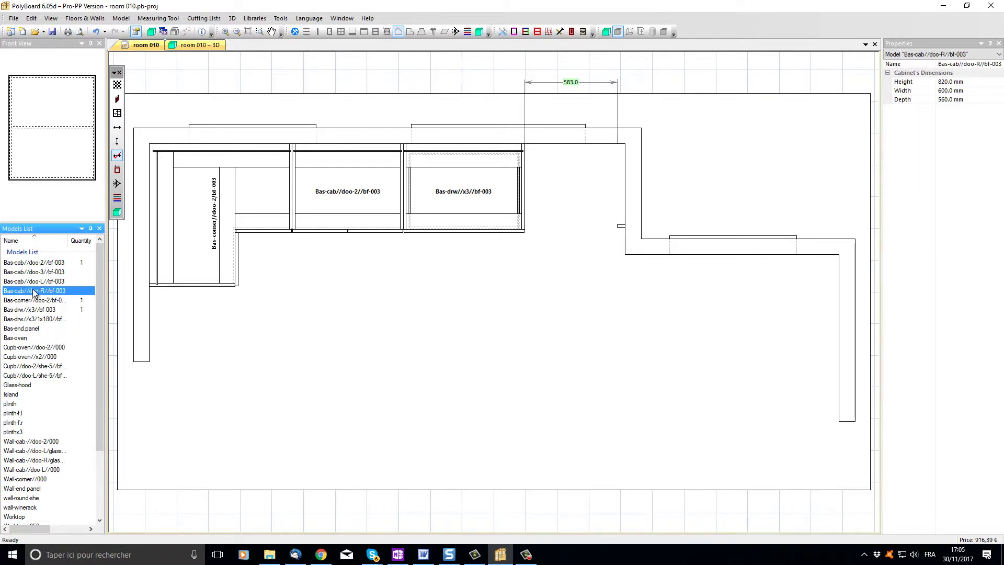
pyautogui.moveTo(34, 293); pyautogui.dragTo(447, 379)
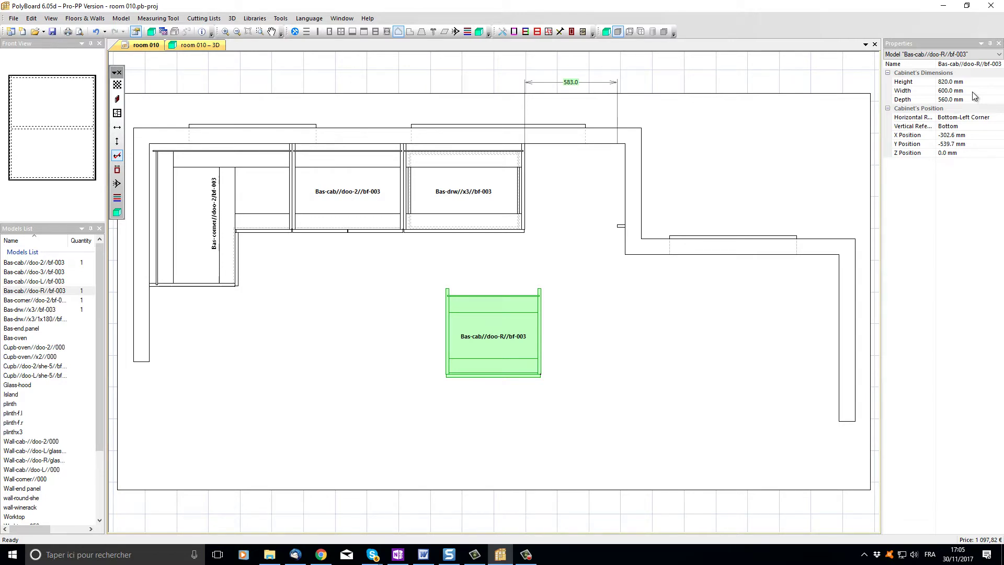
pyautogui.click(926, 92)
pyautogui.write('58')
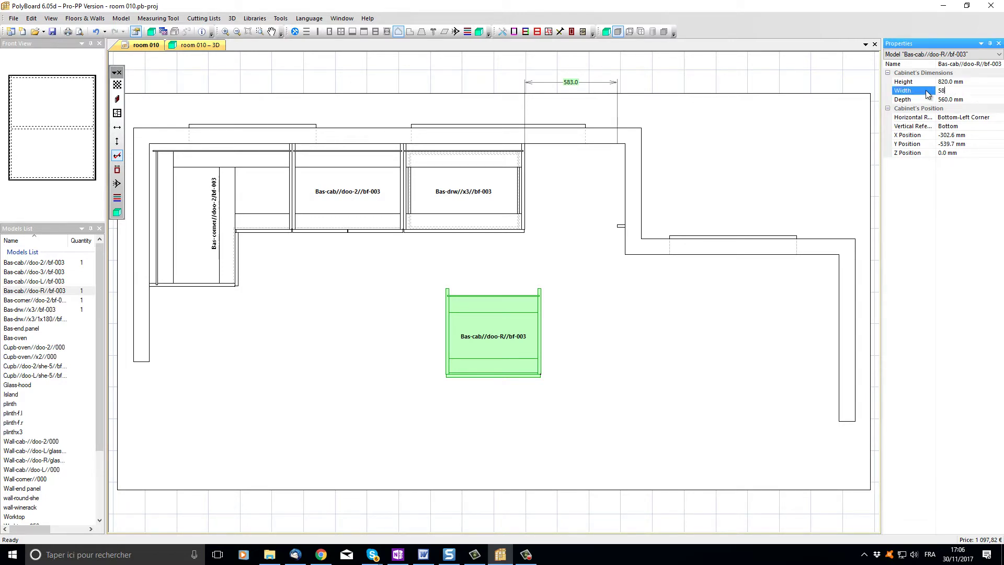
pyautogui.write('3')
pyautogui.press('Return')
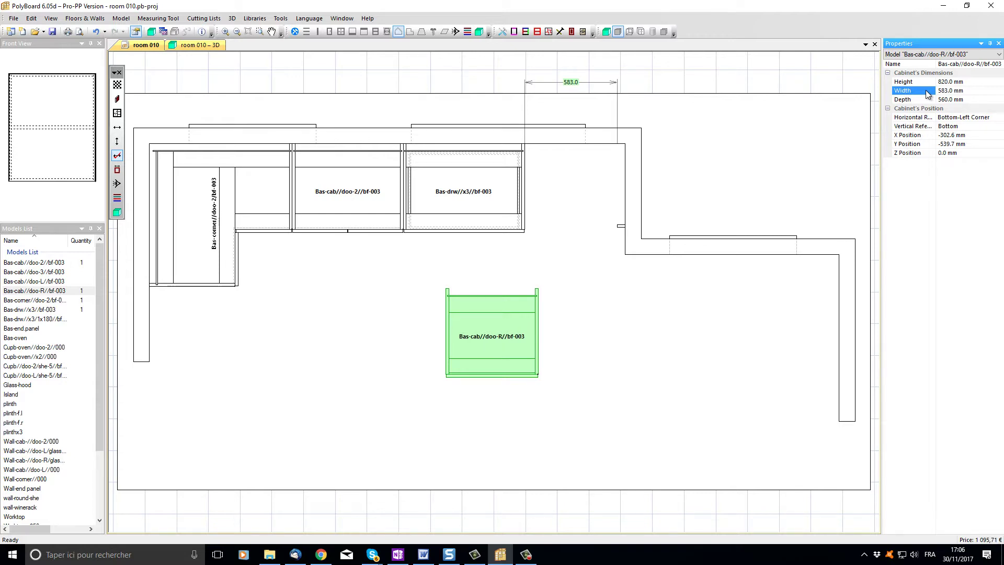
pyautogui.moveTo(495, 325); pyautogui.dragTo(575, 177)
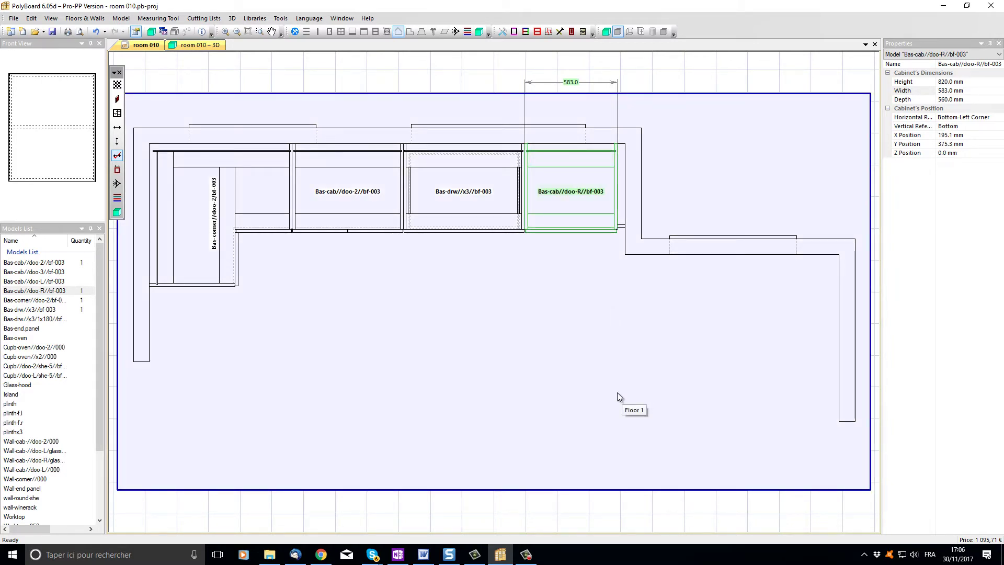
pyautogui.hotkey('ctrl', 'Tab')
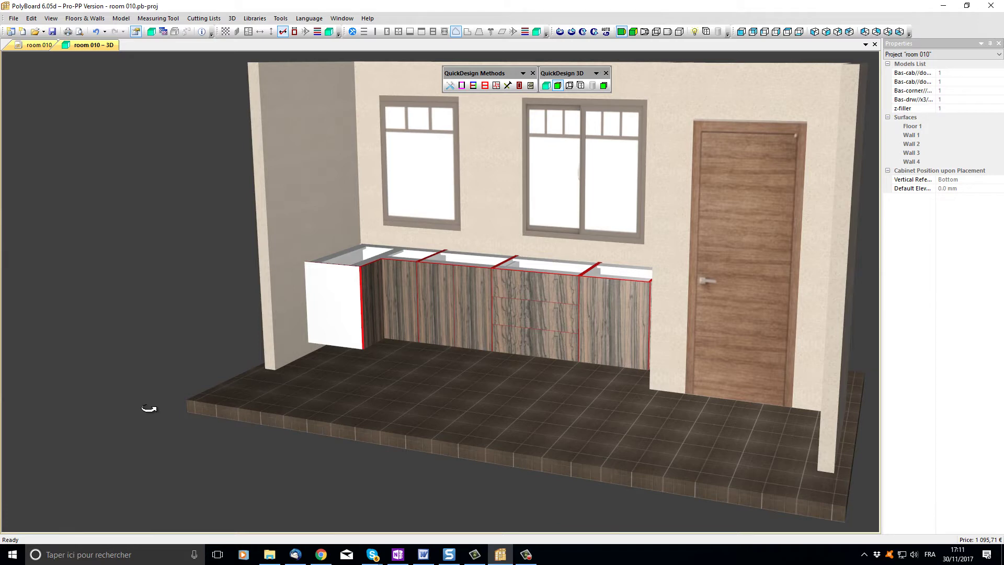
pyautogui.hotkey('ctrl', 'Tab')
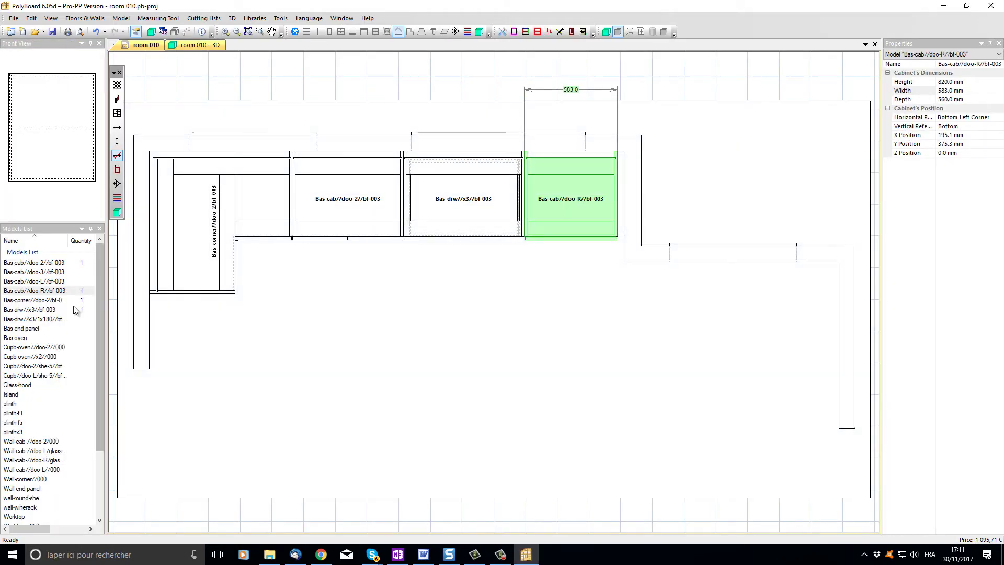
# Add another Bas-cab//doo-2//bf-003, rotate it 90°, and set it against the left wall below the corner cabinet.
pyautogui.click(39, 264)
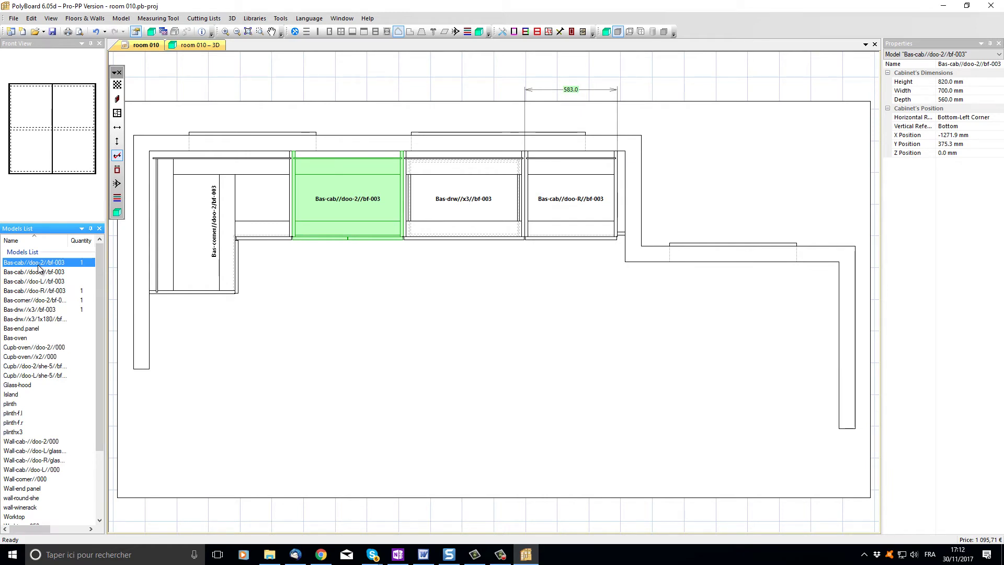
pyautogui.moveTo(39, 268); pyautogui.dragTo(341, 378)
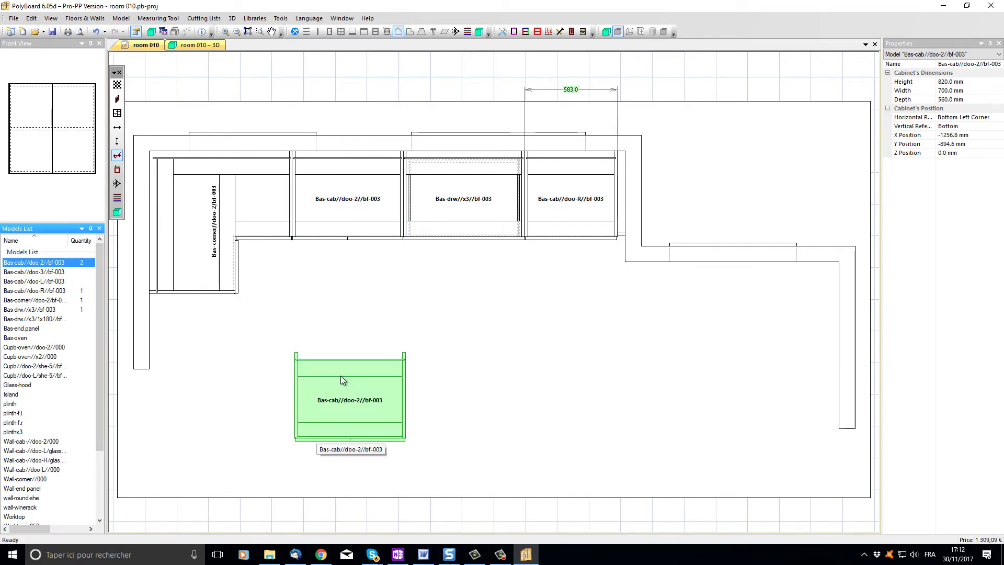
pyautogui.rightClick(341, 376)
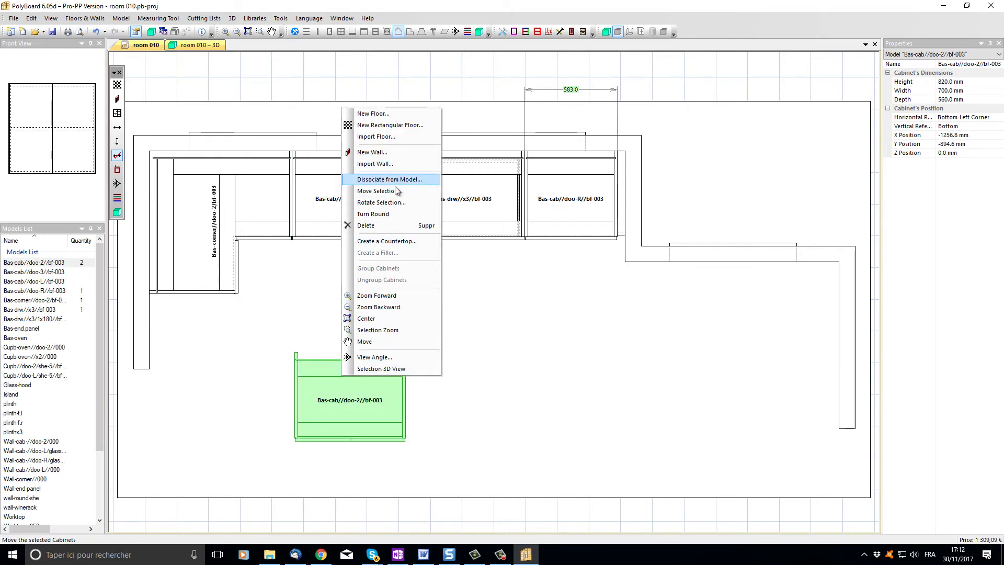
pyautogui.click(380, 202)
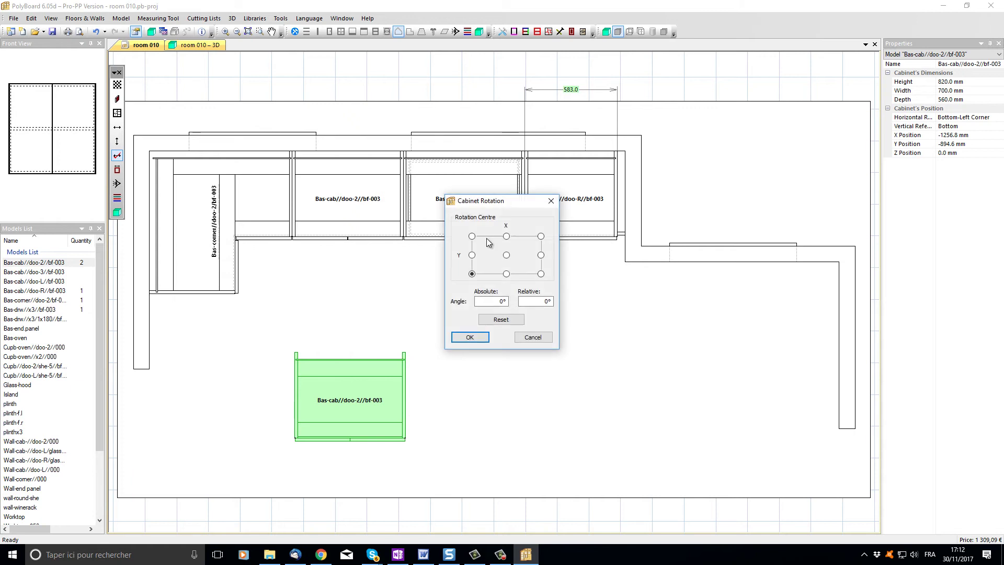
pyautogui.click(496, 300)
pyautogui.press('BackSpace')
pyautogui.press('Return')
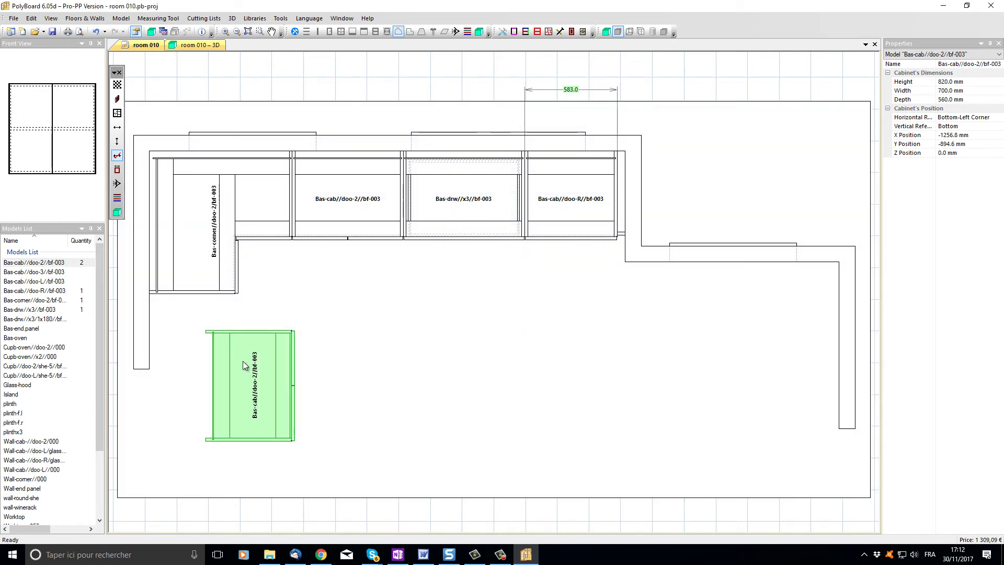
pyautogui.moveTo(242, 361); pyautogui.dragTo(186, 329)
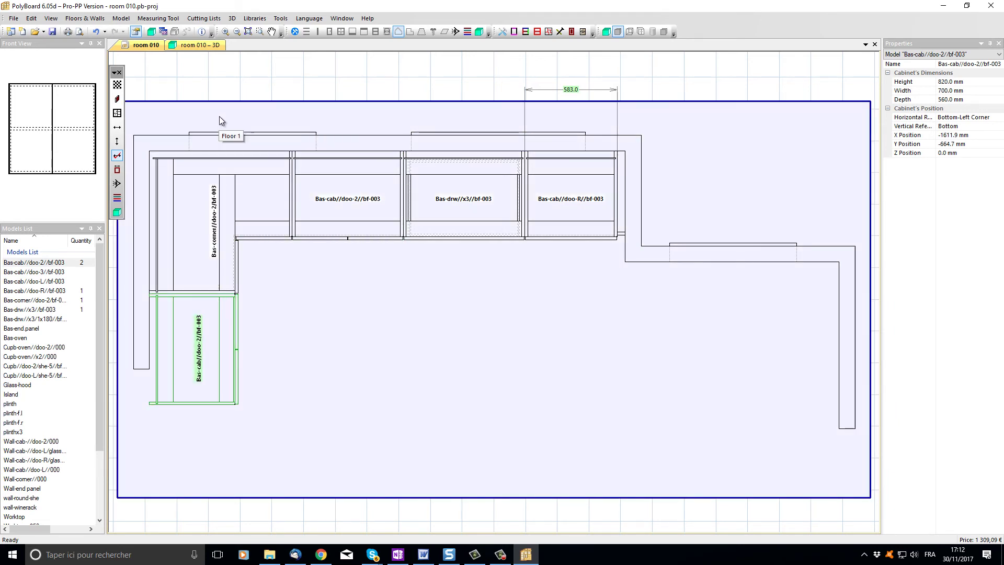